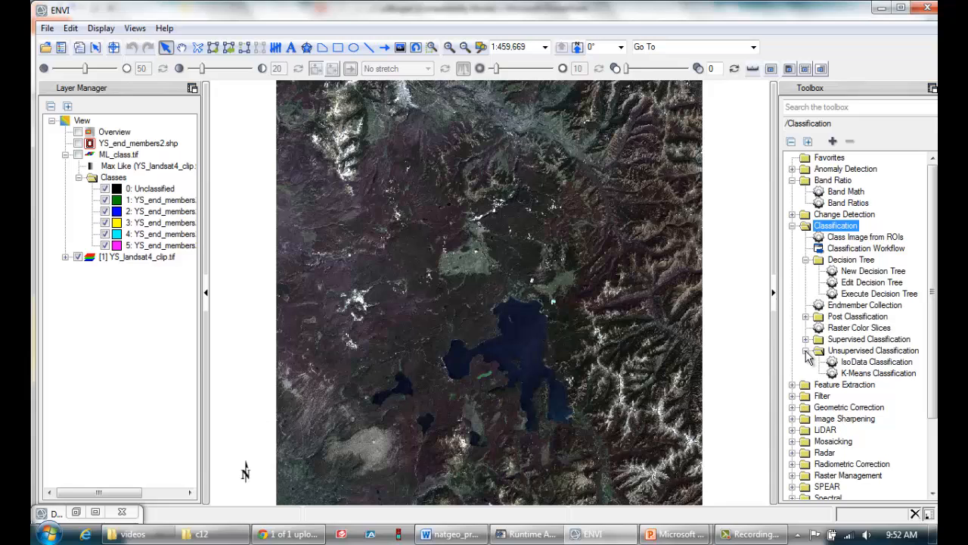
# - Start an unsupervised K-Means Classification with YS_landsat4_clip.tif as the input file, using the full scene and all 7 bands
pyautogui.click(807, 350)
pyautogui.click(806, 350)
pyautogui.click(875, 373)
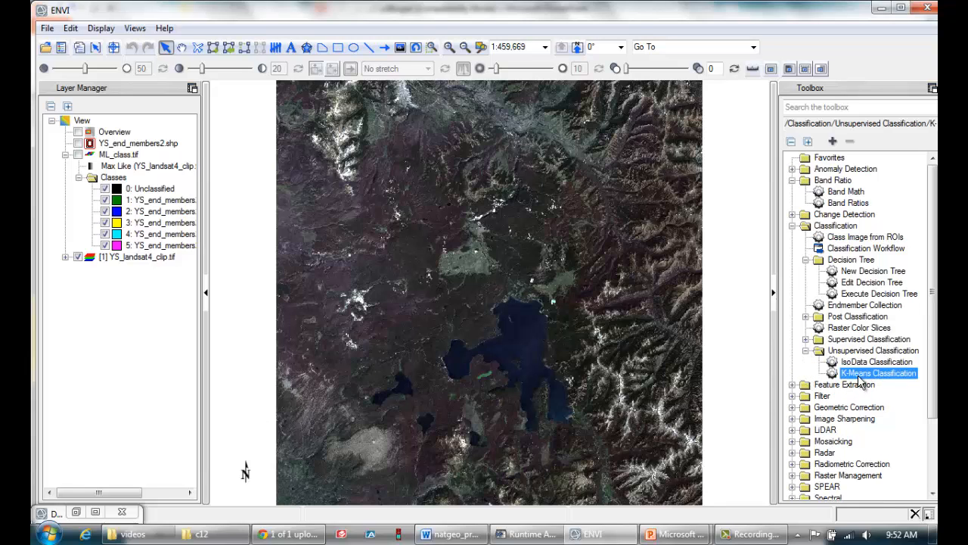
pyautogui.doubleClick(866, 376)
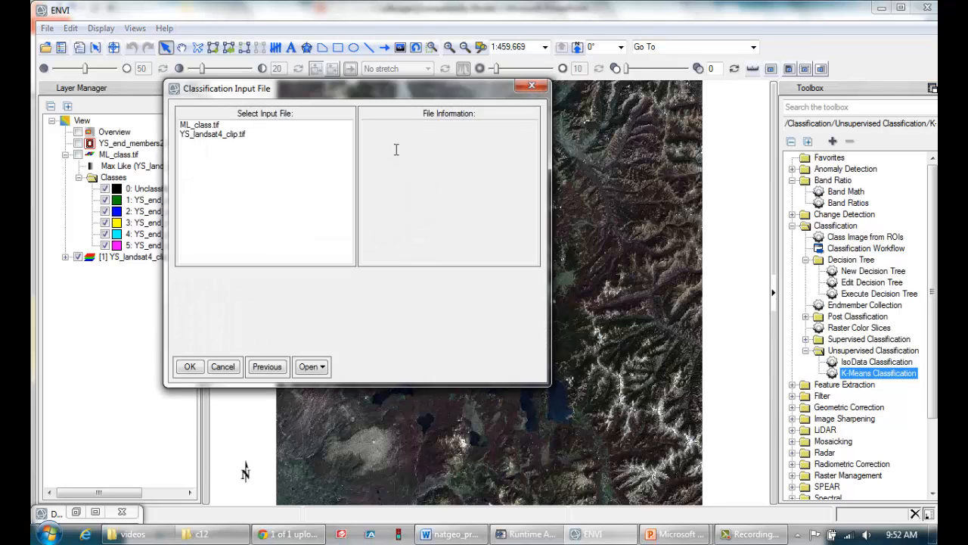
pyautogui.click(233, 136)
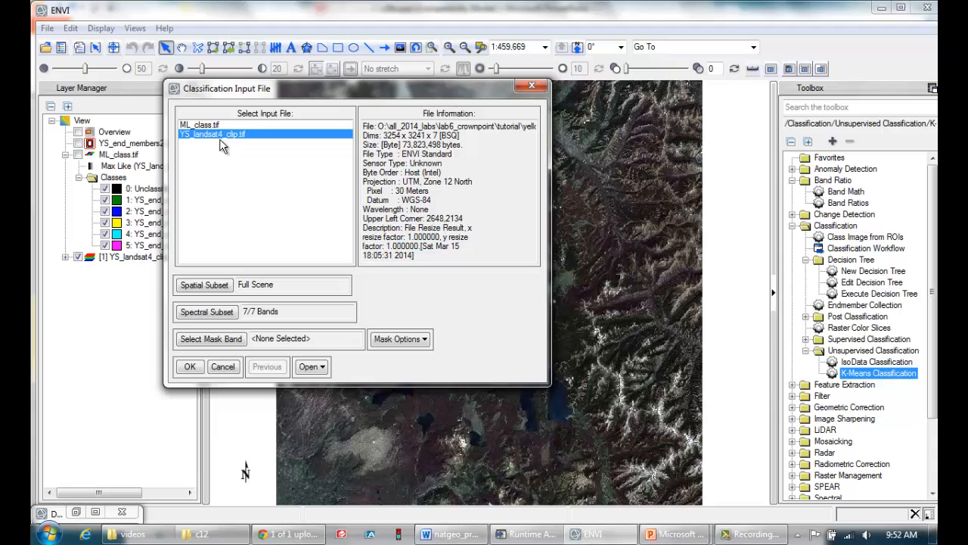
pyautogui.click(189, 368)
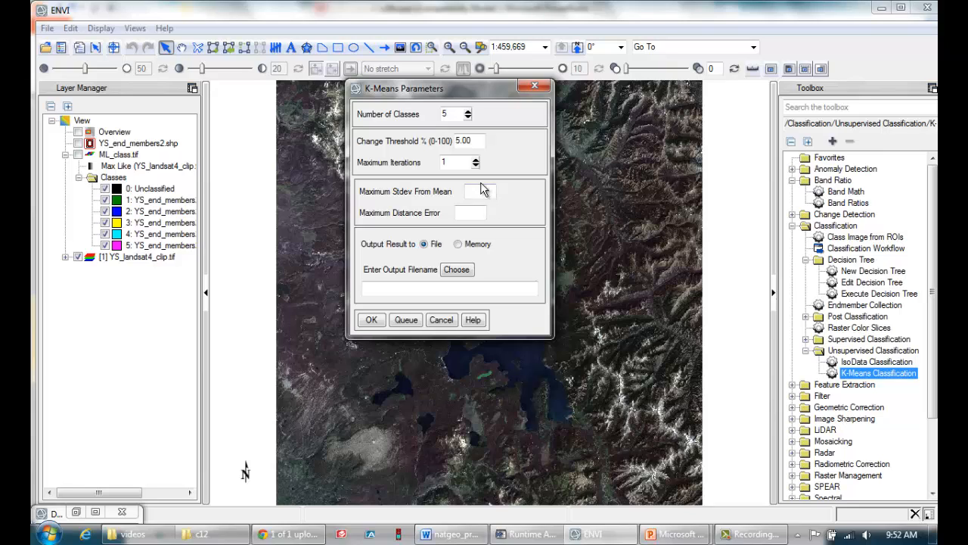
# - Set the K-Means maximum iterations to 100, keeping 5 classes and a change threshold of 5.00 percent
pyautogui.click(454, 114)
pyautogui.moveTo(479, 141); pyautogui.dragTo(456, 141)
pyautogui.click(479, 142)
pyautogui.click(473, 140)
pyautogui.doubleClick(463, 161)
pyautogui.click(459, 162)
pyautogui.write('00')
# - Run the K-Means classification with a maximum stdev from mean of 4, writing it to kmeans_class.tif in the yellowstone_class output folder
pyautogui.click(480, 194)
pyautogui.write('4')
pyautogui.click(476, 210)
pyautogui.click(456, 270)
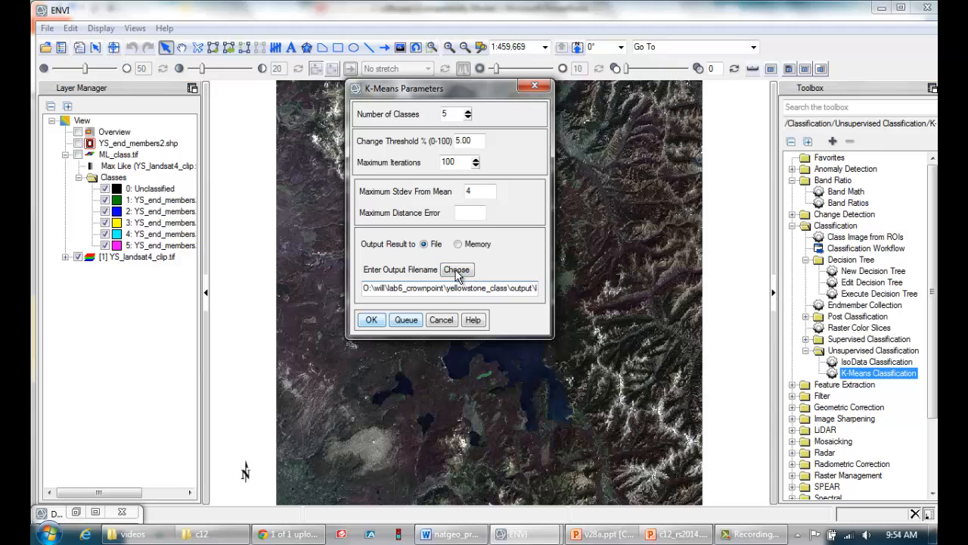
pyautogui.press('Return')
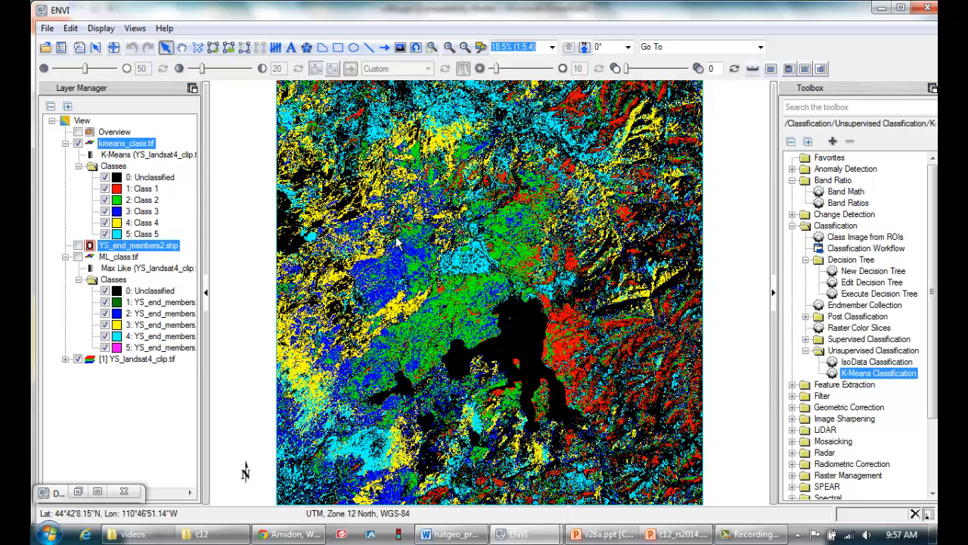
# - Compare the kmeans_class.tif result with the underlying Landsat image by toggling the classification's visibility, leaving it hidden
pyautogui.click(78, 143)
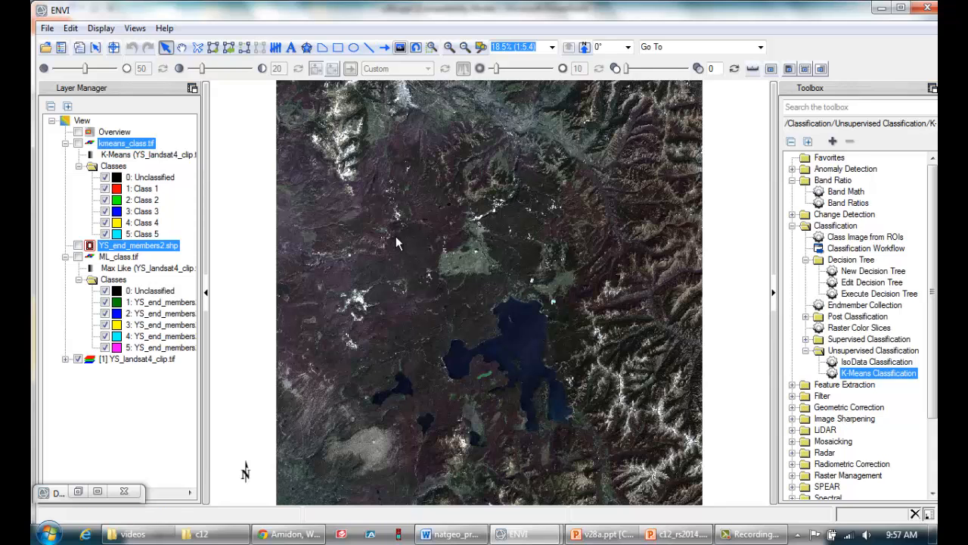
pyautogui.scroll(1, 395, 236)
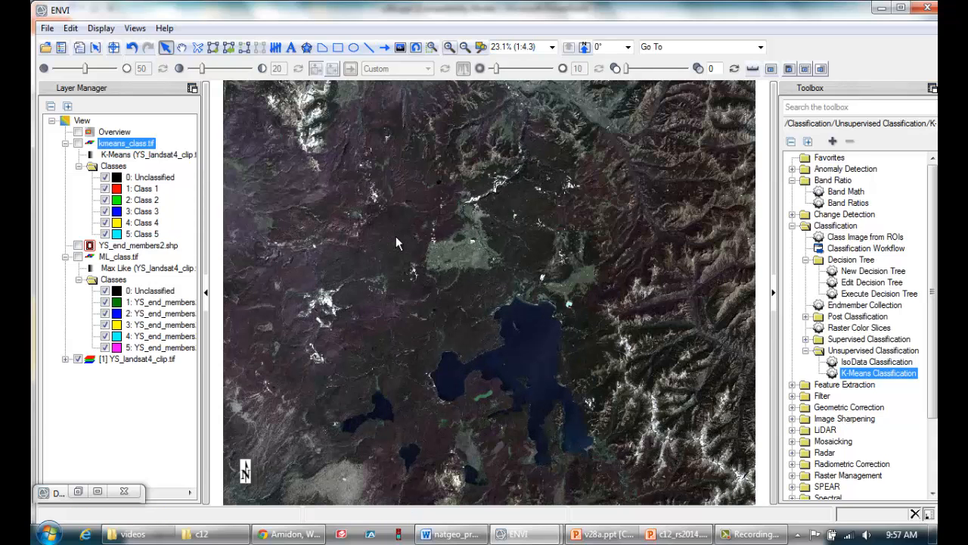
pyautogui.scroll(5, 396, 236)
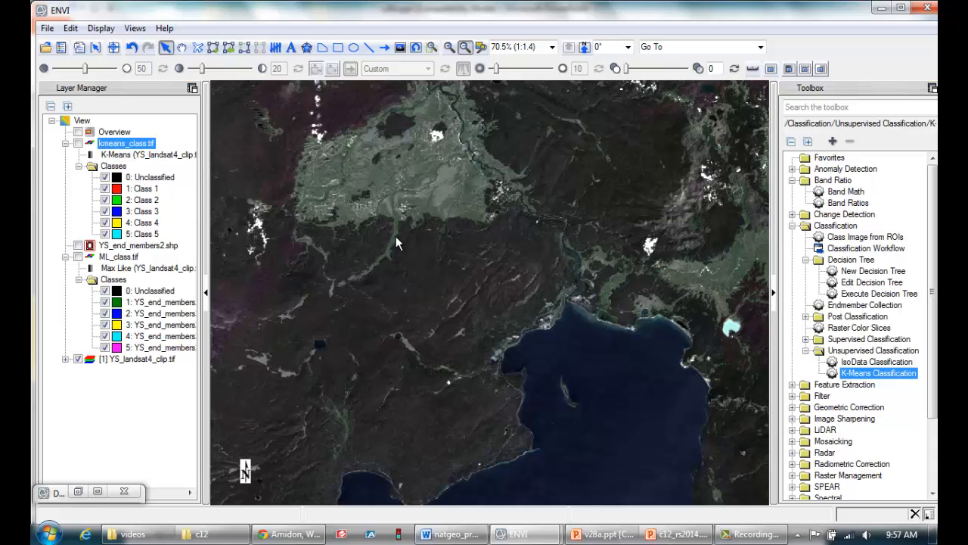
pyautogui.scroll(-1, 395, 236)
pyautogui.scroll(-3, 396, 236)
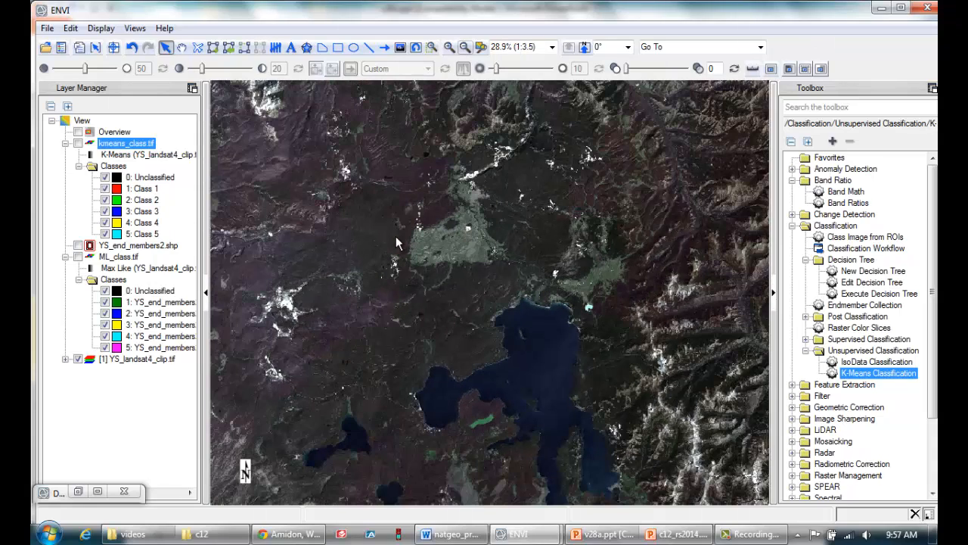
pyautogui.scroll(-2, 396, 236)
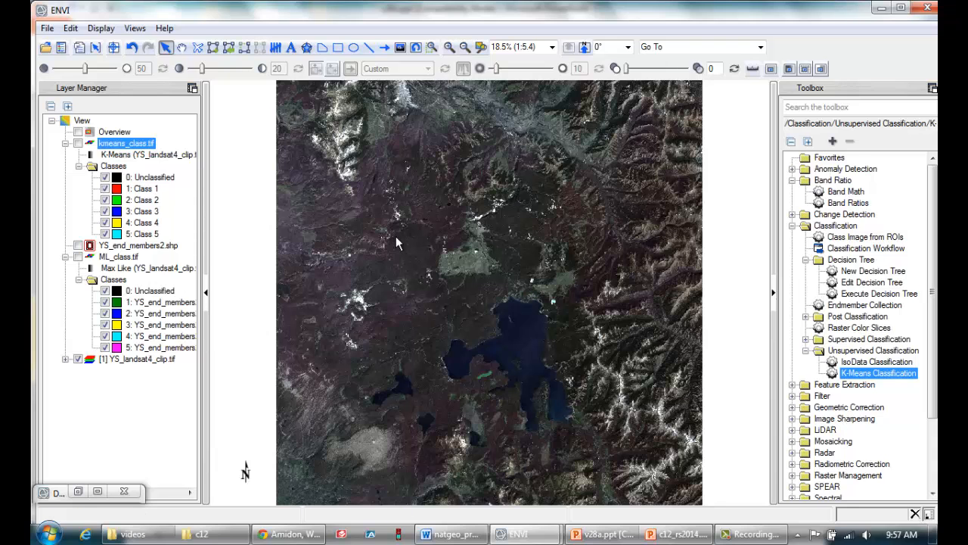
pyautogui.click(77, 143)
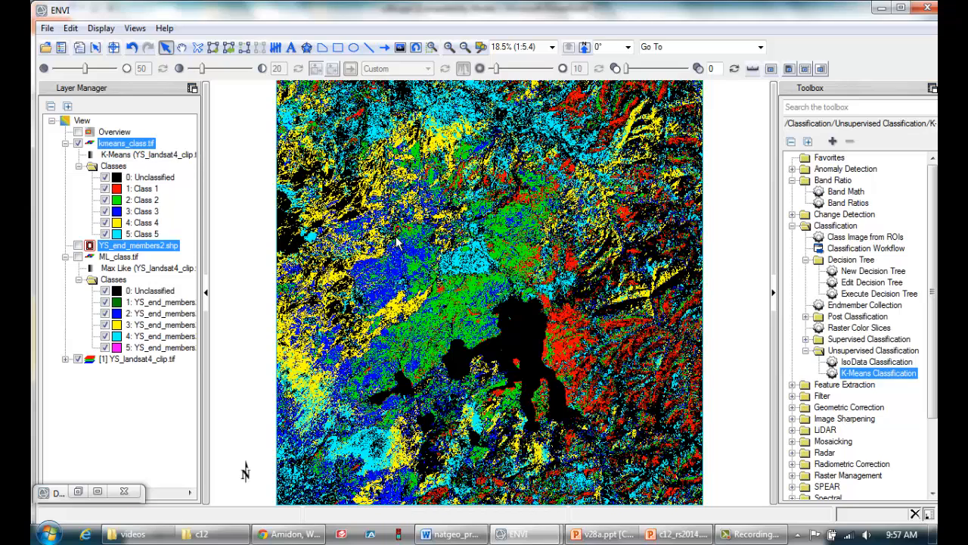
pyautogui.click(78, 142)
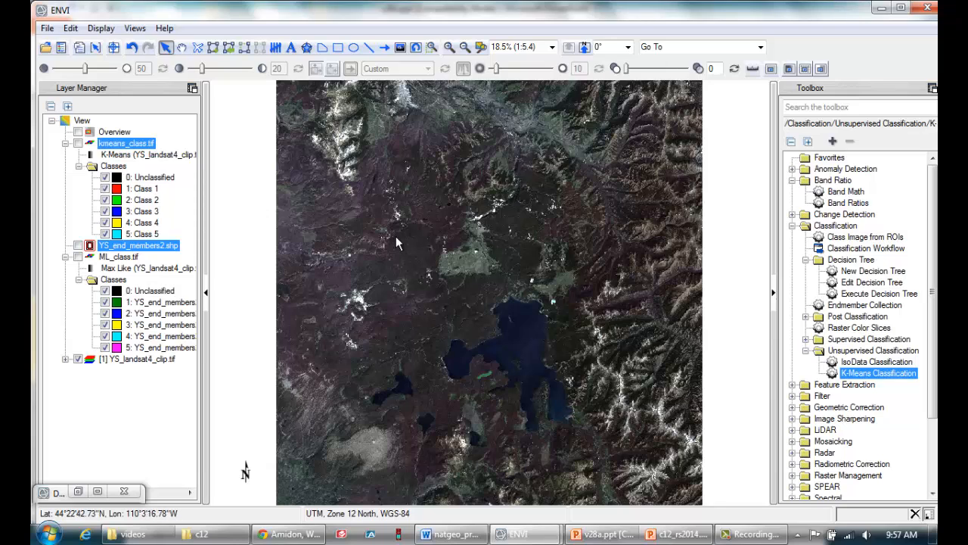
# - Start an unsupervised IsoData Classification with YS_landsat4_clip.tif as the input file
pyautogui.press('Up')
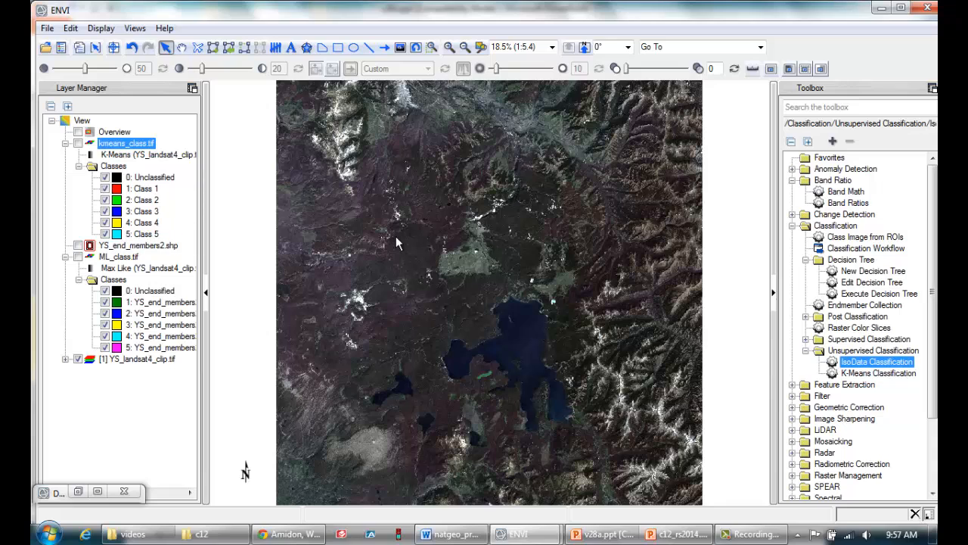
pyautogui.press('Return')
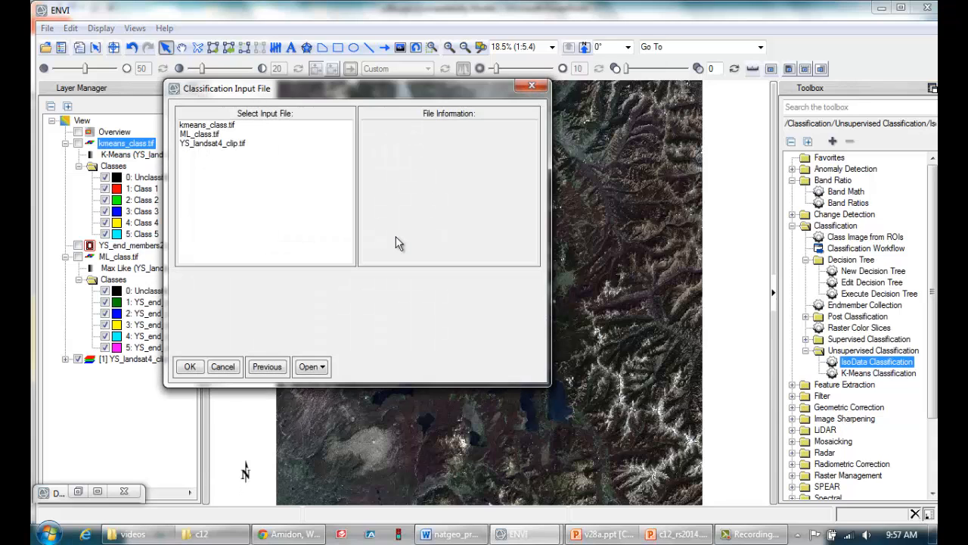
pyautogui.press('End')
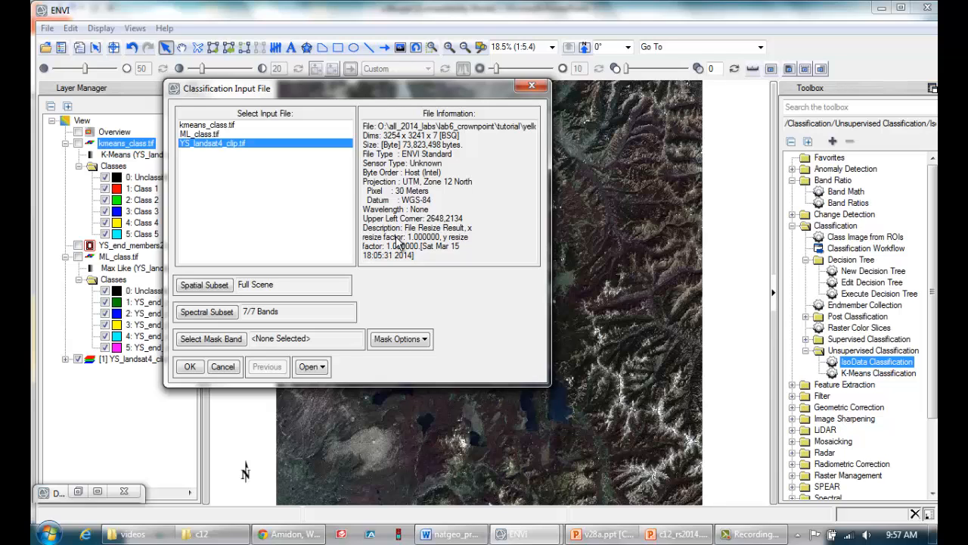
pyautogui.press('Return')
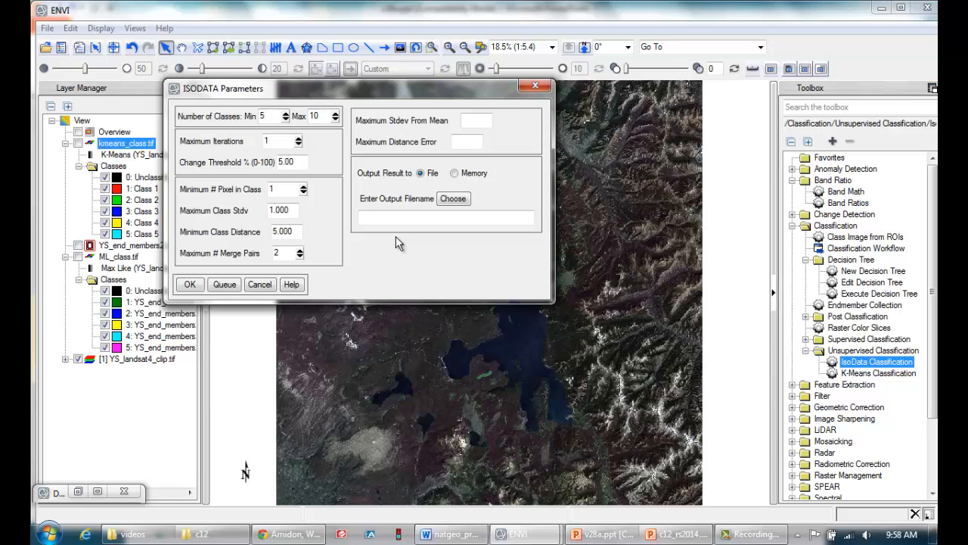
# - Set the ISODATA maximum iterations to 100 and the minimum number of pixels in a class to 1000, keeping the 5.00 percent change threshold
pyautogui.press('Tab')
pyautogui.write('100')
pyautogui.press('Tab')
pyautogui.hotkey('shift', 'Home')
pyautogui.press('Tab')
pyautogui.write('500')
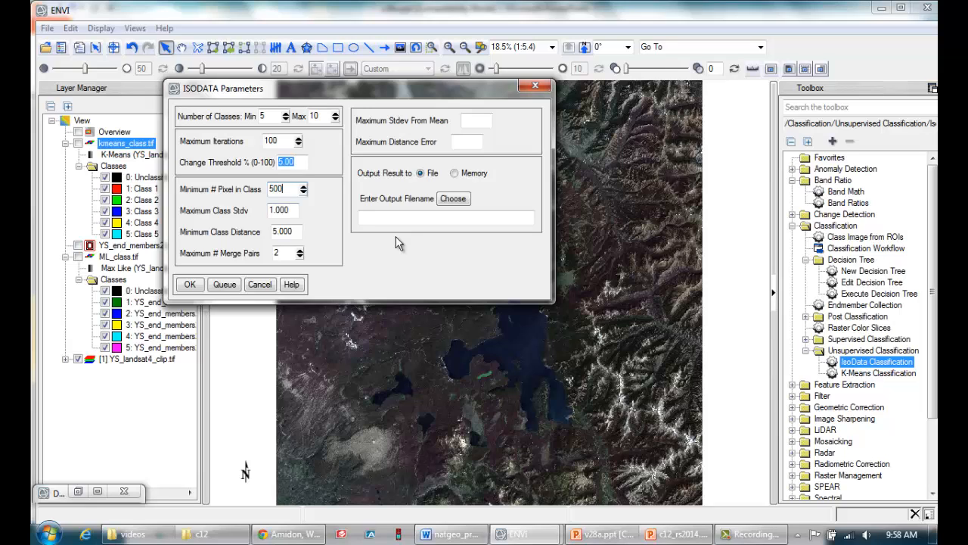
pyautogui.press('Tab')
pyautogui.write('10')
pyautogui.press('Tab')
pyautogui.hotkey('shift', 'Home')
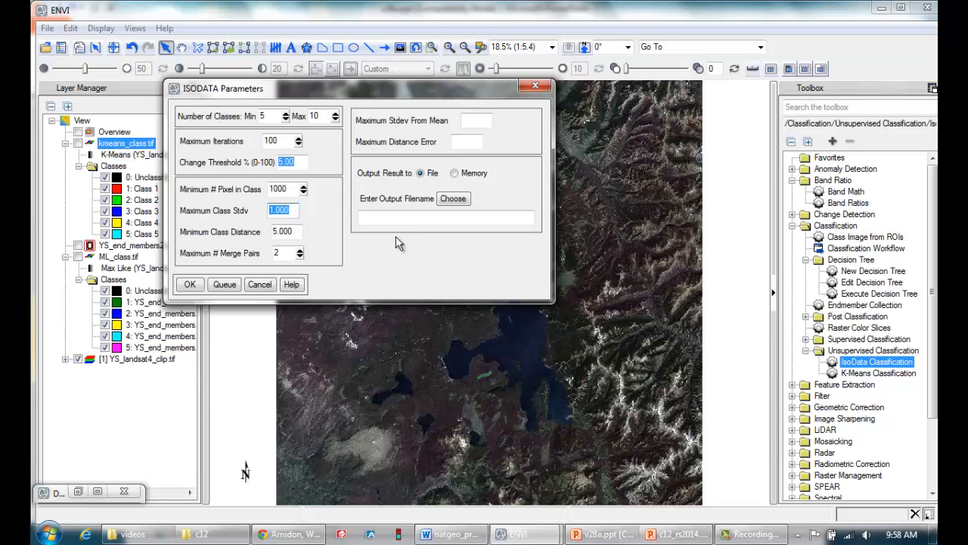
# - Run the ISODATA classification with a maximum of 3 merge pairs, writing it to isodata_class.tif in the yellowstone_class output folder
pyautogui.press('Tab')
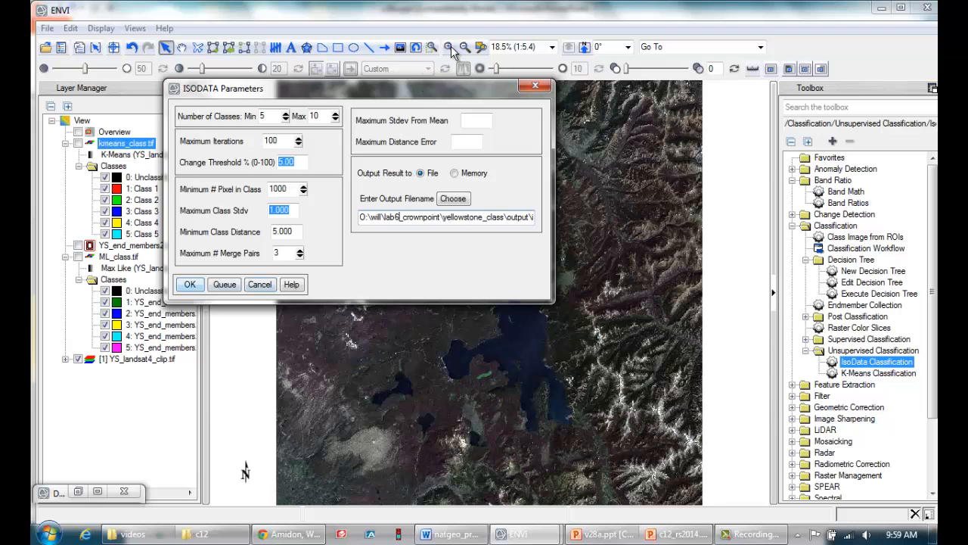
pyautogui.click(189, 284)
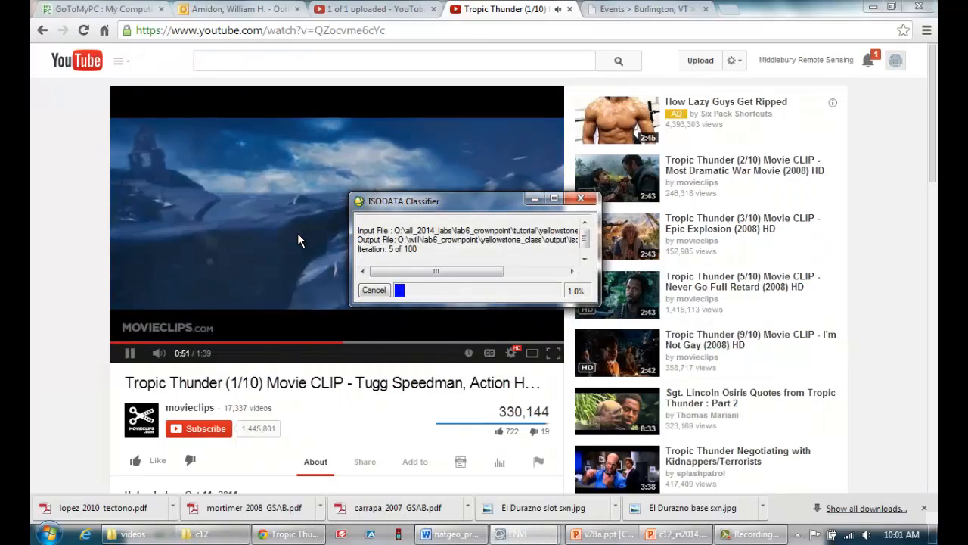
pyautogui.doubleClick(299, 239)
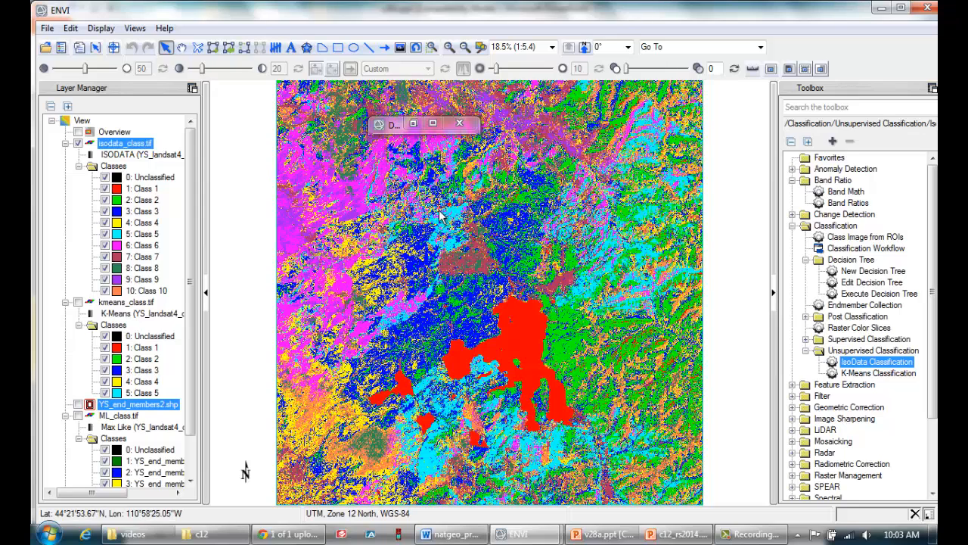
# - Compare the isodata_class.tif result with the Landsat image beneath it by toggling the classification's visibility
pyautogui.click(78, 143)
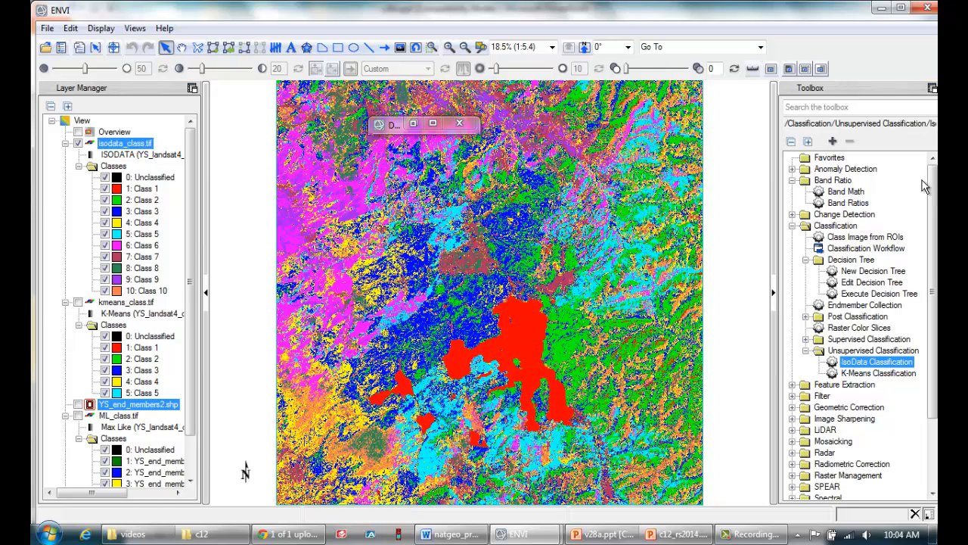
# - Locate the Post Classification tools in the toolbox and select Combine Classes
pyautogui.press('Left')
pyautogui.press('Left')
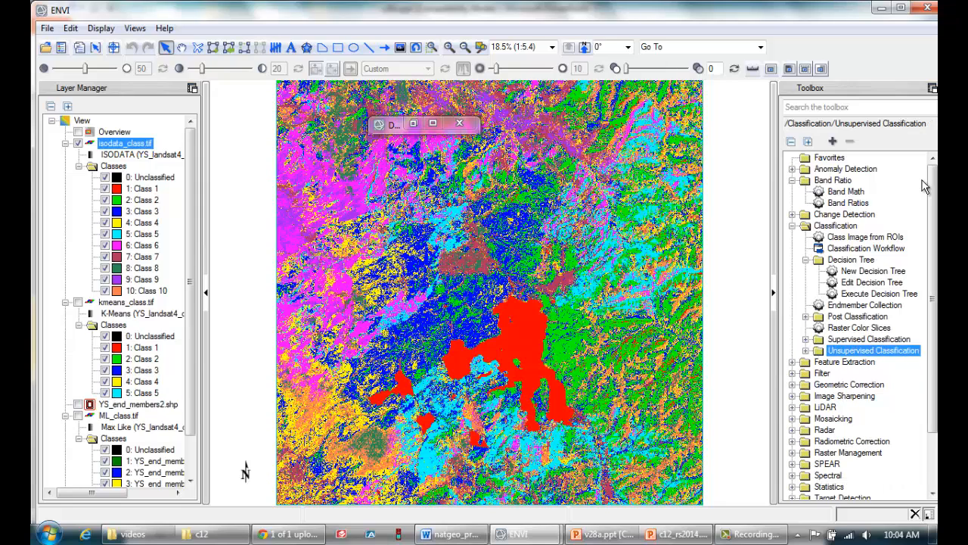
pyautogui.press('Up')
pyautogui.press('Up')
pyautogui.press('Up')
pyautogui.press('Right')
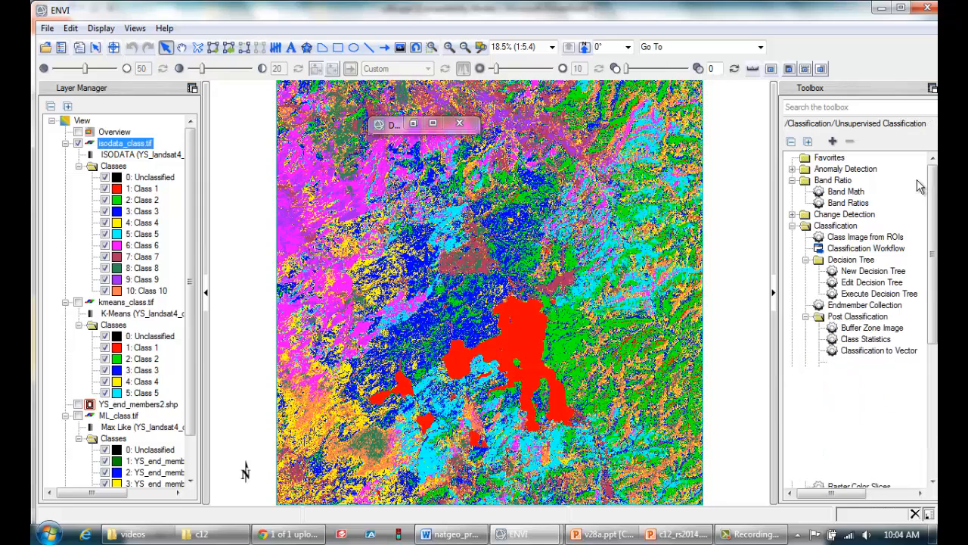
pyautogui.moveTo(932, 186); pyautogui.dragTo(932, 218)
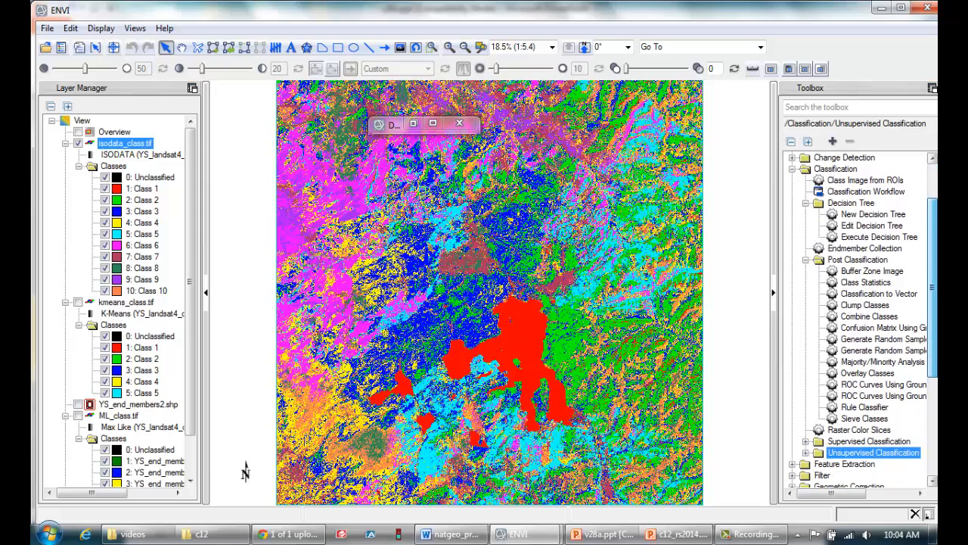
pyautogui.click(858, 259)
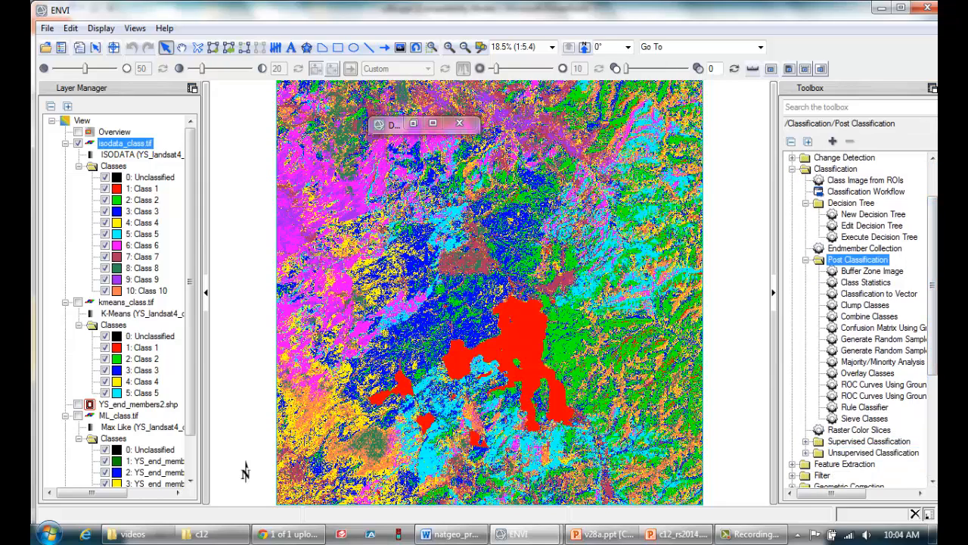
pyautogui.click(869, 316)
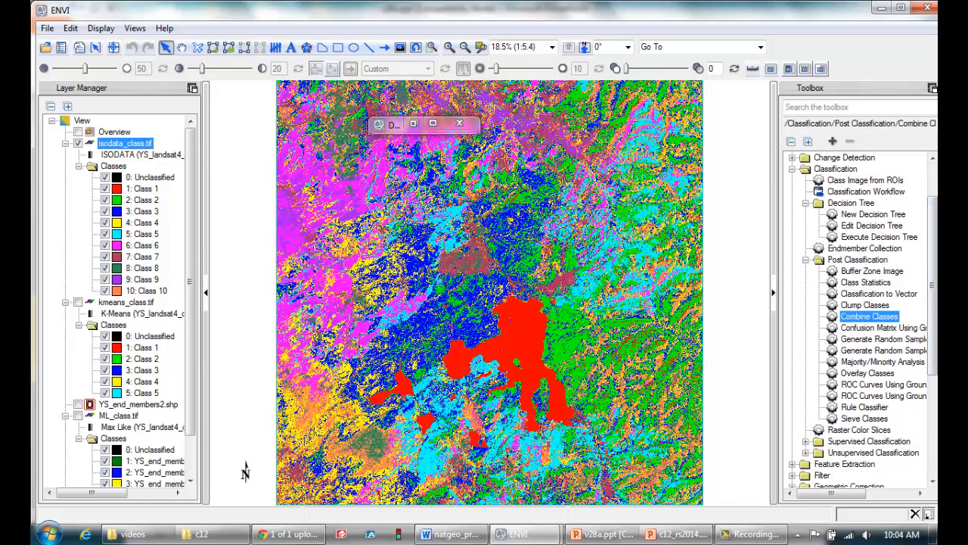